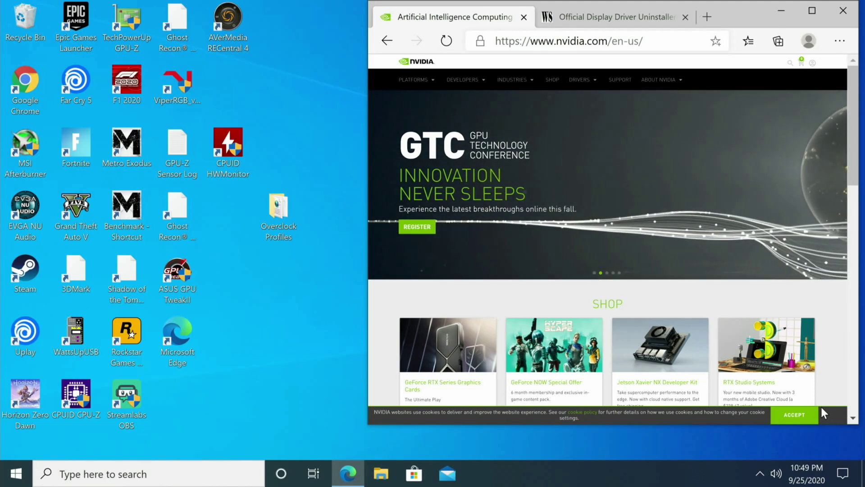
# Step: Download Display Driver Uninstaller (DDU) V18.0.3.3 from its release post on the Wagnardsoft site using the official download link
pyautogui.click(604, 18)
pyautogui.moveTo(496, 41); pyautogui.dragTo(683, 45)
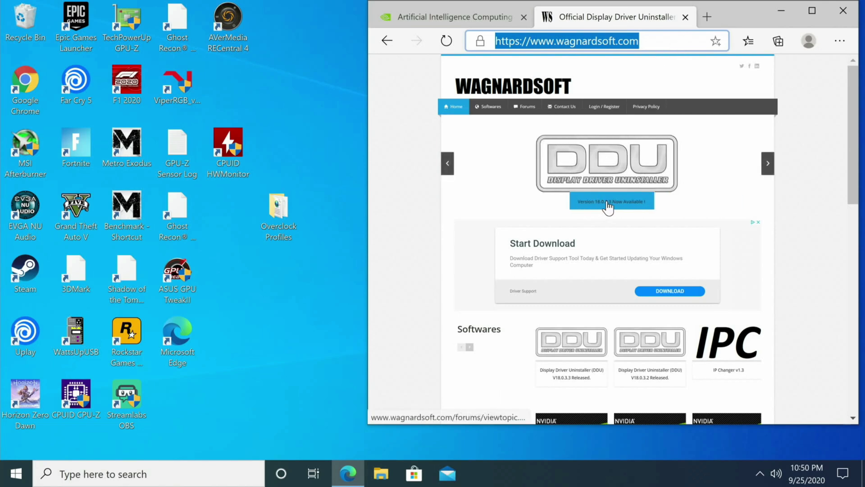
pyautogui.click(608, 208)
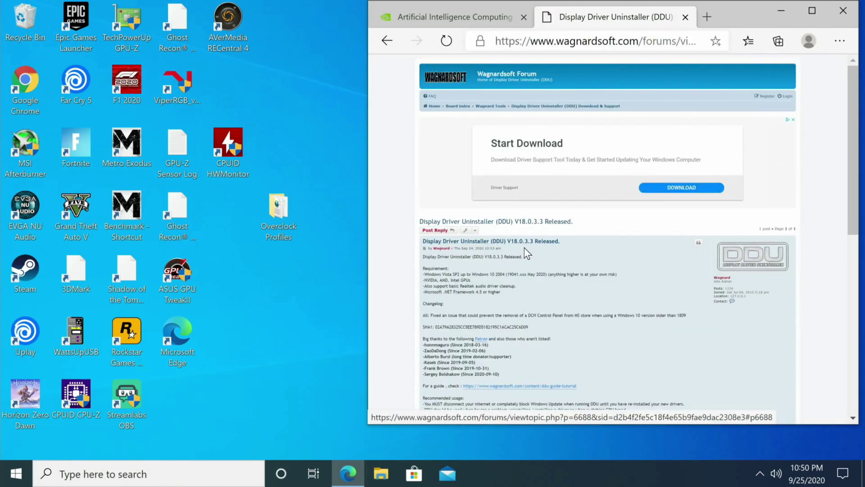
pyautogui.scroll(-2, 534, 270)
pyautogui.scroll(-2, 535, 272)
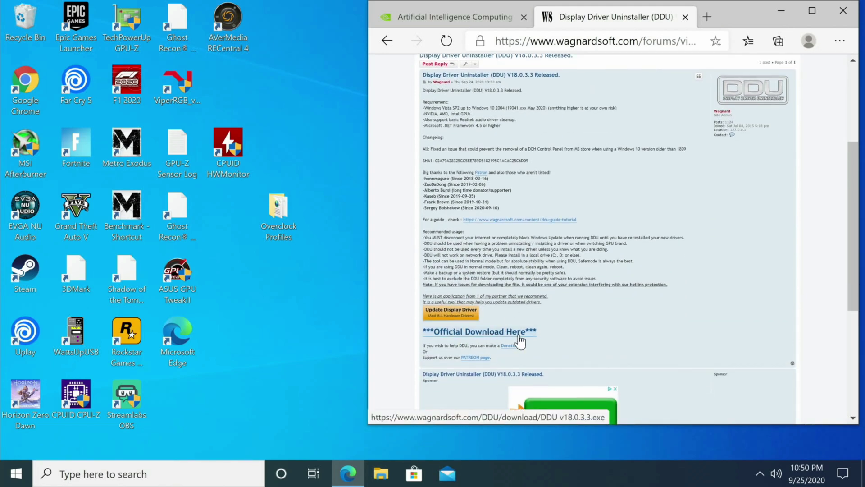
pyautogui.click(519, 335)
# Step: Open the GeForce drivers page on the NVIDIA site and run a manual driver search for the GeForce RTX 3090
pyautogui.click(453, 18)
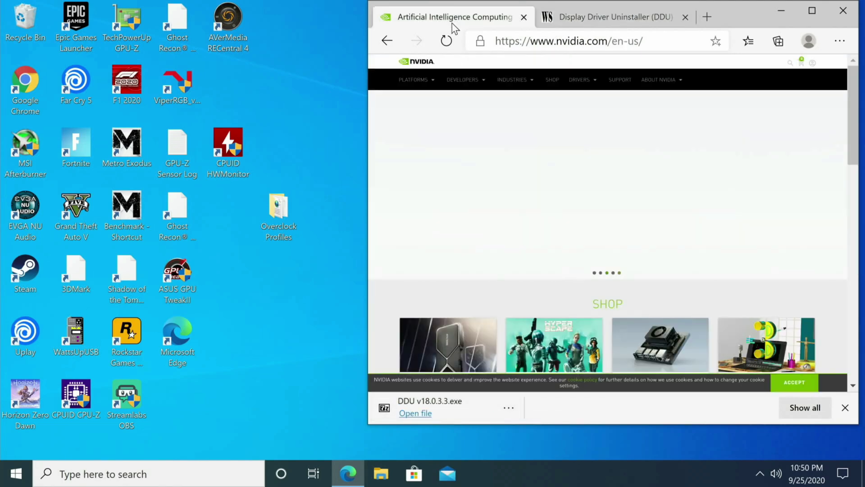
pyautogui.click(662, 45)
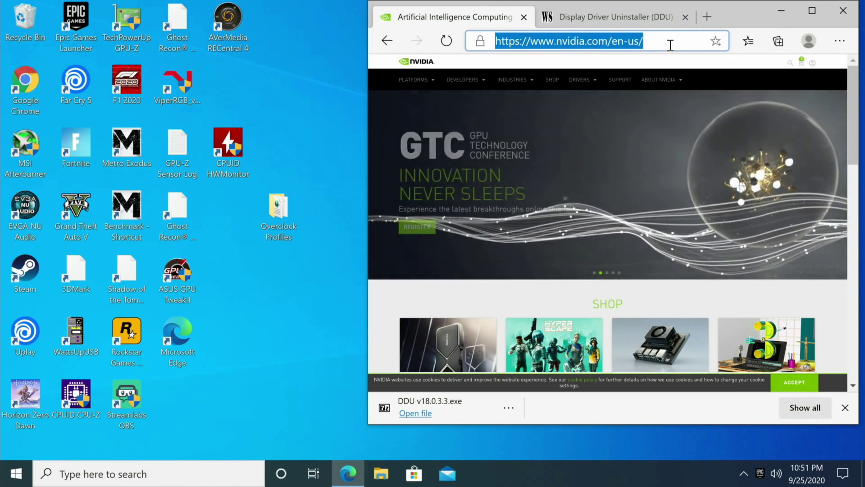
pyautogui.moveTo(581, 80)
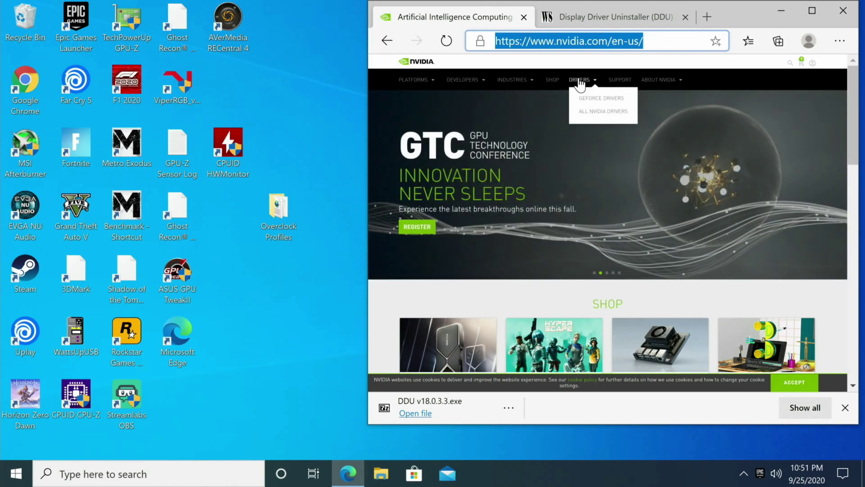
pyautogui.click(601, 99)
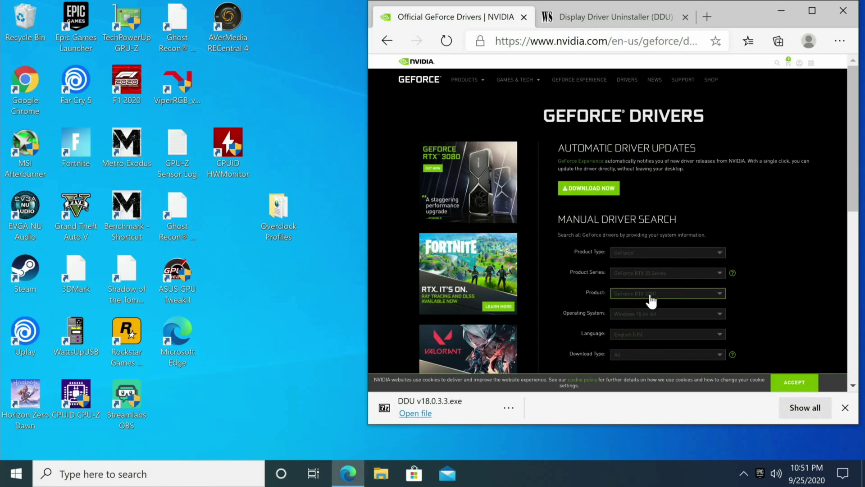
pyautogui.scroll(-1, 651, 297)
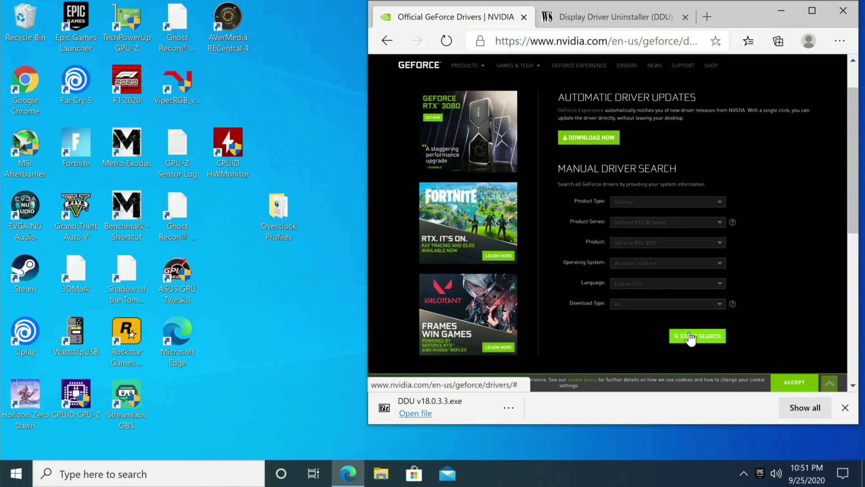
pyautogui.click(691, 337)
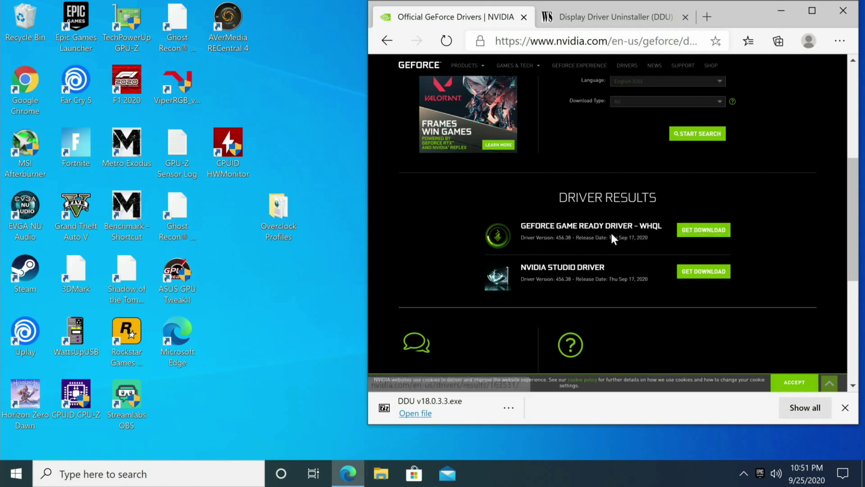
# Step: Download the GeForce Game Ready Driver - WHQL, version 456.38, from the driver results
pyautogui.moveTo(614, 236); pyautogui.dragTo(653, 239)
pyautogui.click(658, 244)
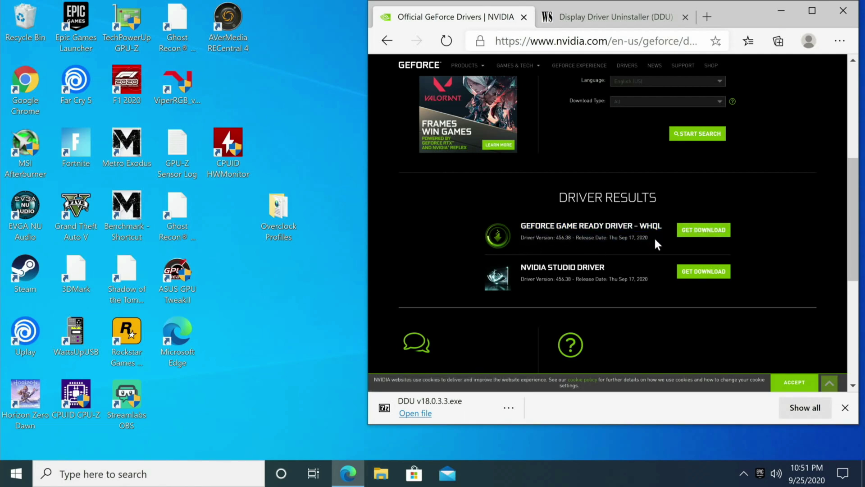
pyautogui.click(701, 232)
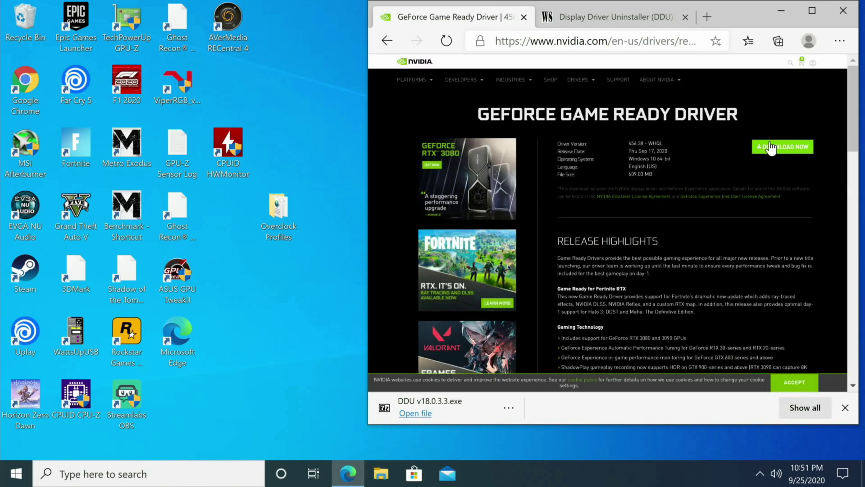
pyautogui.click(771, 147)
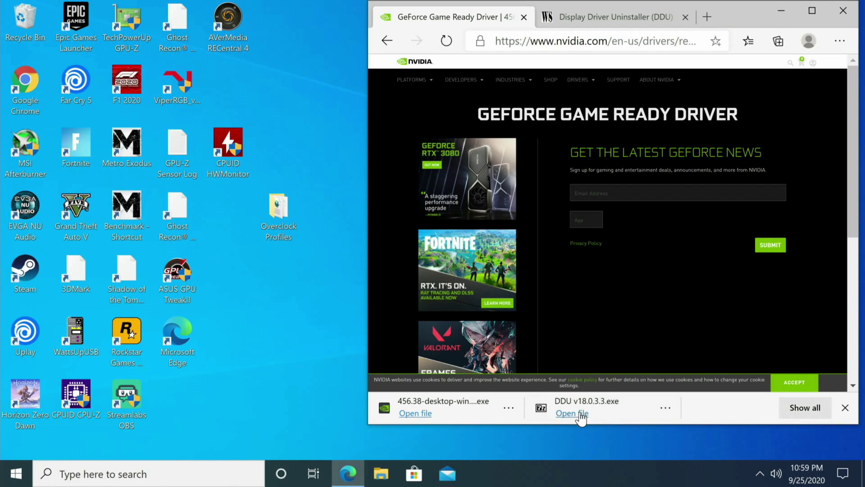
# Step: Run the downloaded DDU v18.0.3.3 archive and extract it to C:\DDU
pyautogui.click(571, 414)
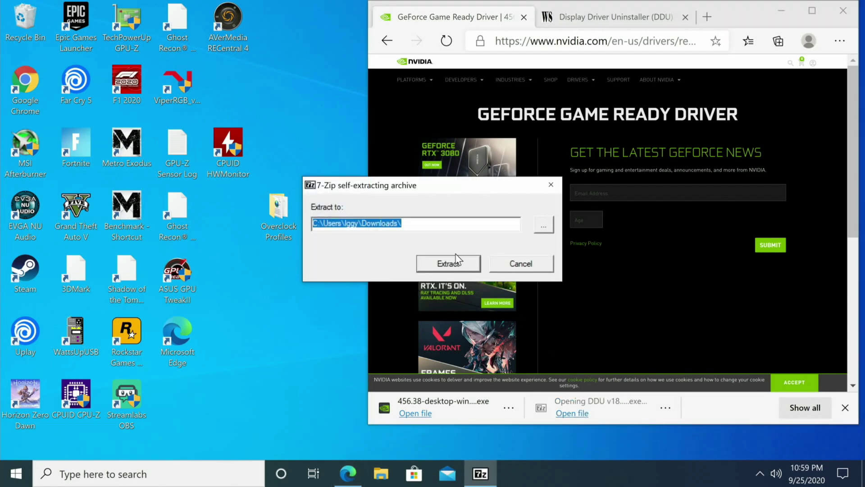
pyautogui.write('C:\\DDU')
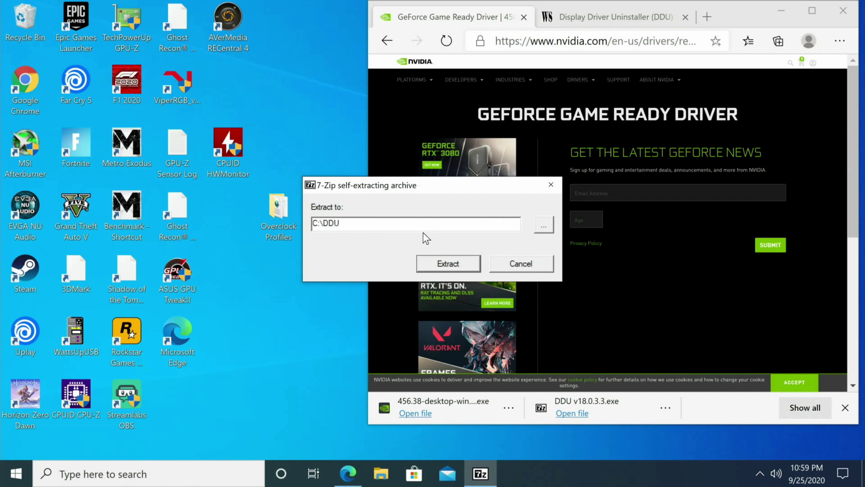
pyautogui.click(441, 263)
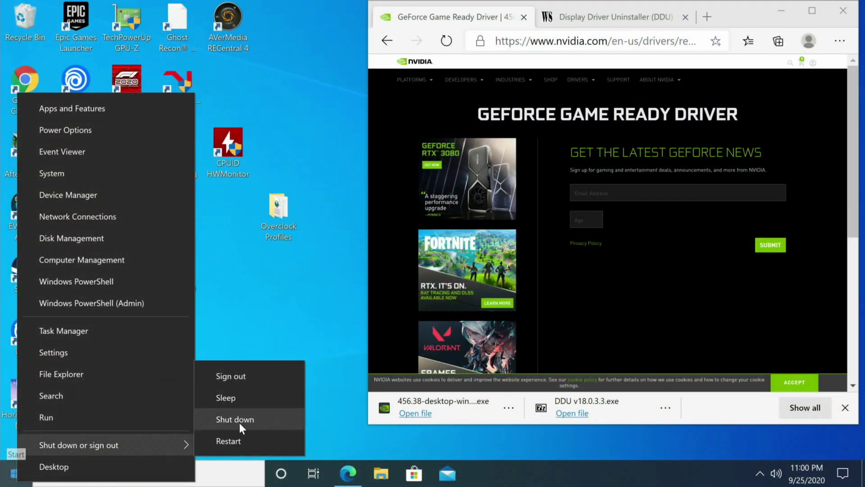
# Step: Restart the computer through Startup Settings and boot Windows into Safe Mode without networking
pyautogui.click(243, 441)
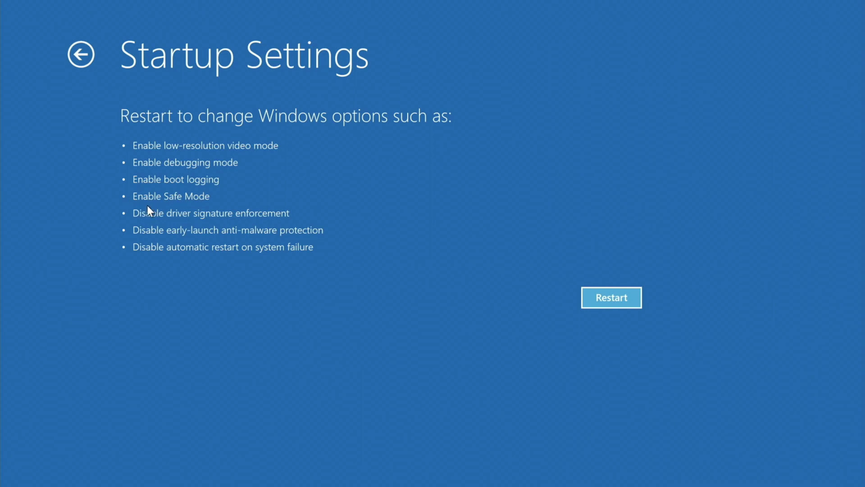
pyautogui.click(592, 297)
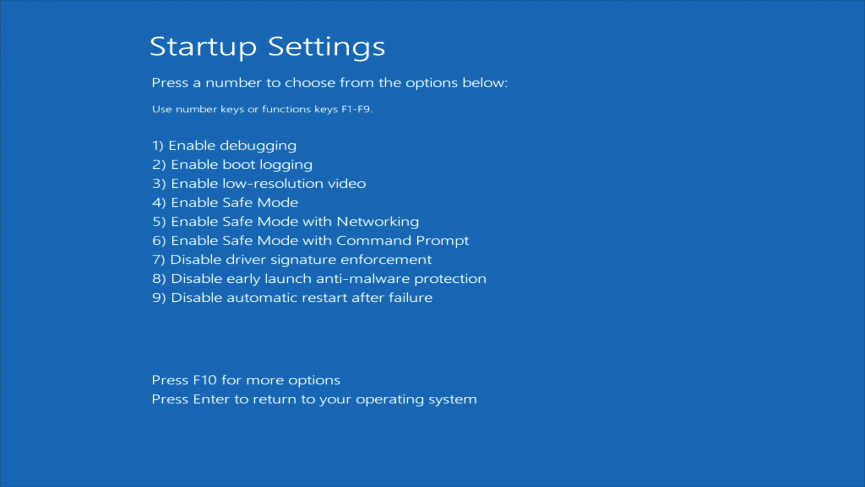
pyautogui.press('4')
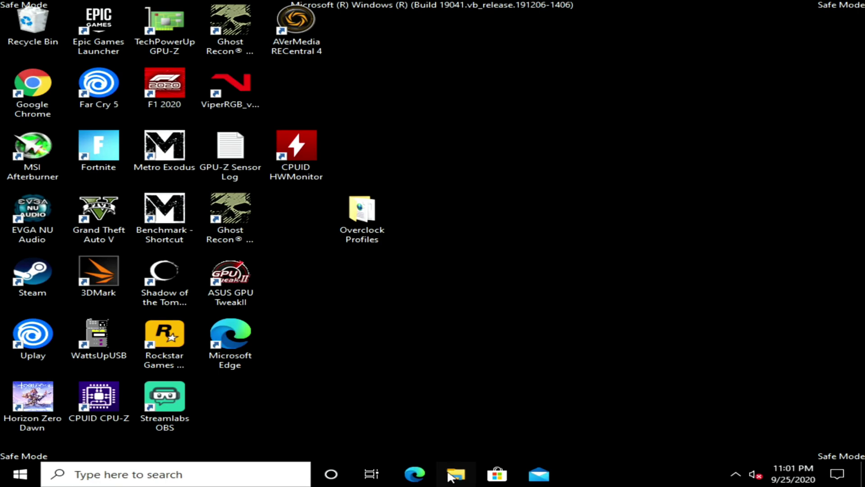
# Step: Launch Display Driver Uninstaller from the DDU v18.0.3.3 folder inside C:\DDU
pyautogui.click(451, 476)
pyautogui.click(248, 323)
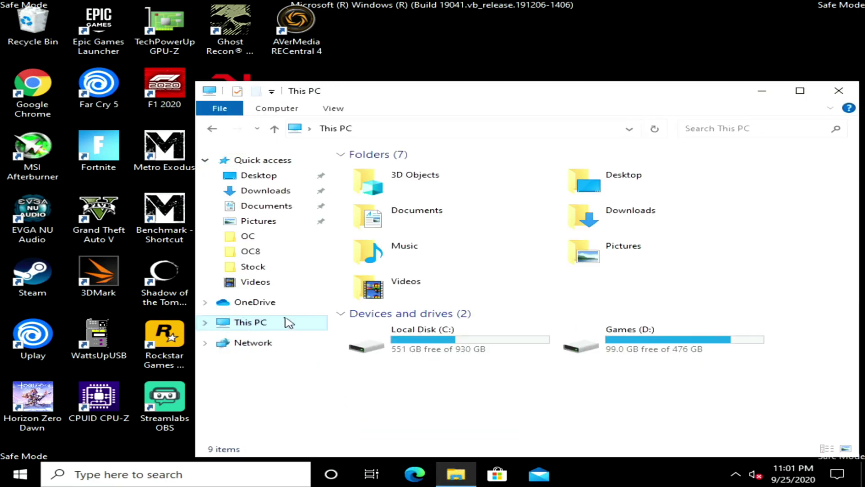
pyautogui.doubleClick(389, 345)
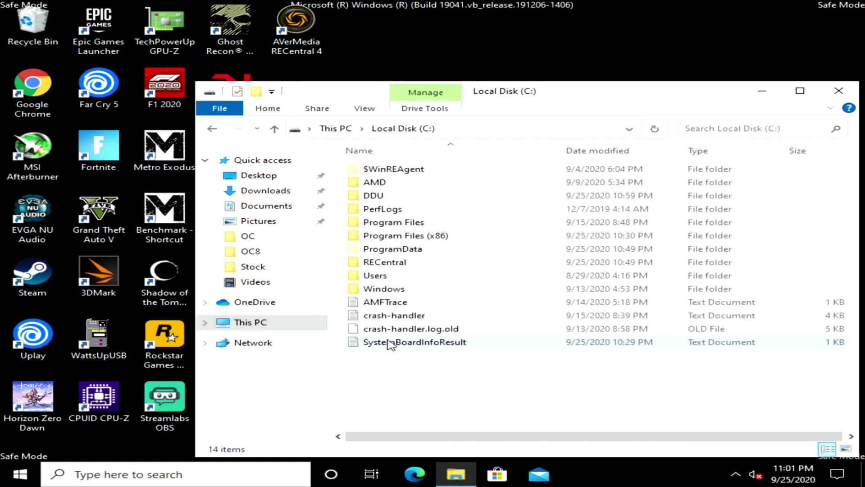
pyautogui.doubleClick(362, 201)
pyautogui.doubleClick(379, 170)
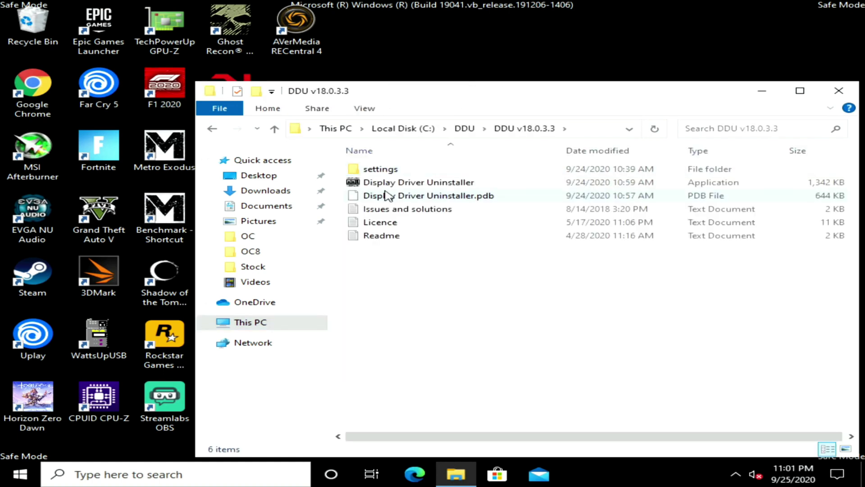
pyautogui.click(448, 187)
pyautogui.doubleClick(448, 189)
# Step: Enable Remove PhysX in the uninstaller's NVIDIA-specific options and close the options window
pyautogui.click(541, 311)
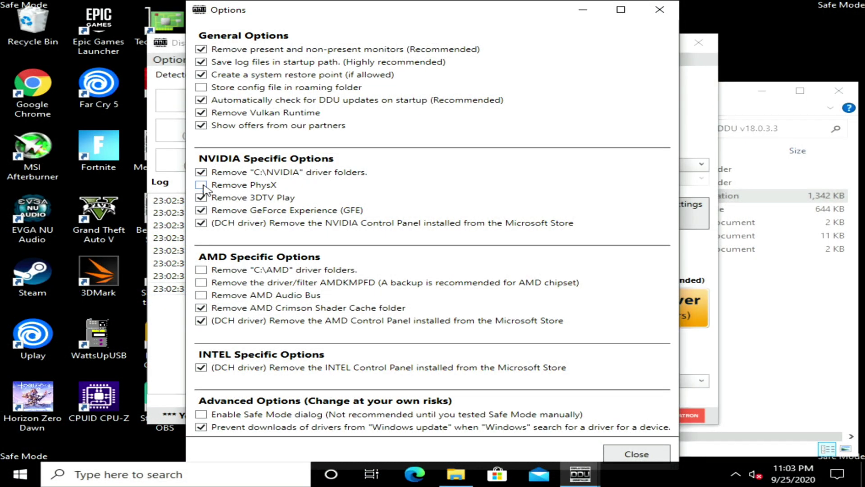
pyautogui.click(202, 185)
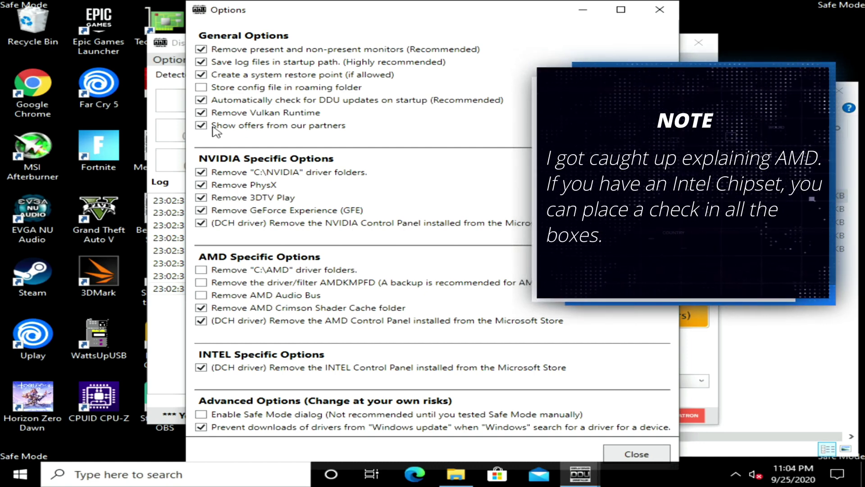
pyautogui.click(627, 453)
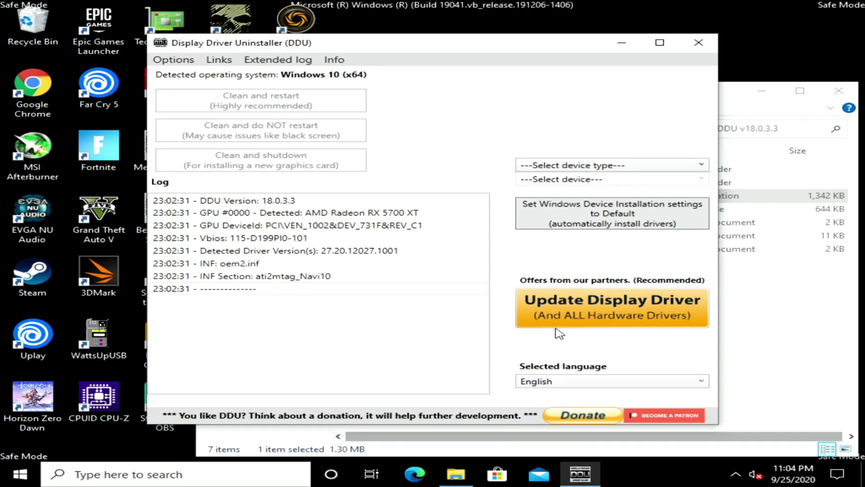
# Step: Clean the AMD GPU drivers without restarting the computer, and exit Display Driver Uninstaller once the cleanup is done
pyautogui.click(579, 170)
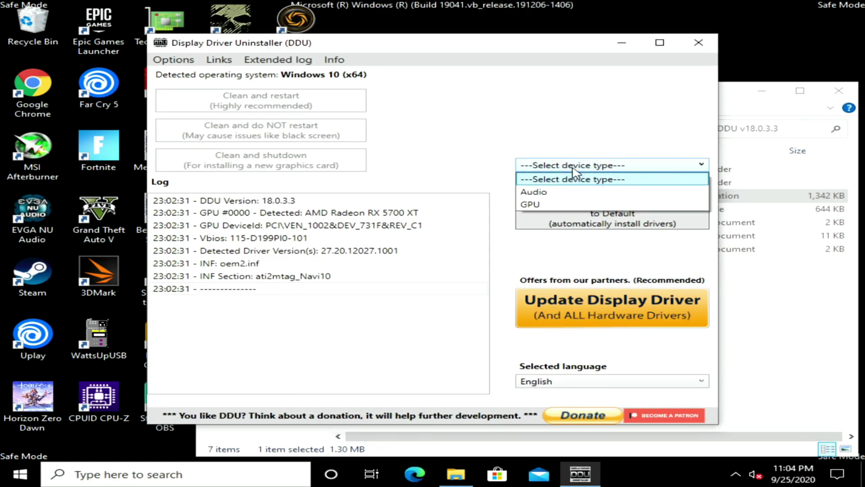
pyautogui.click(532, 205)
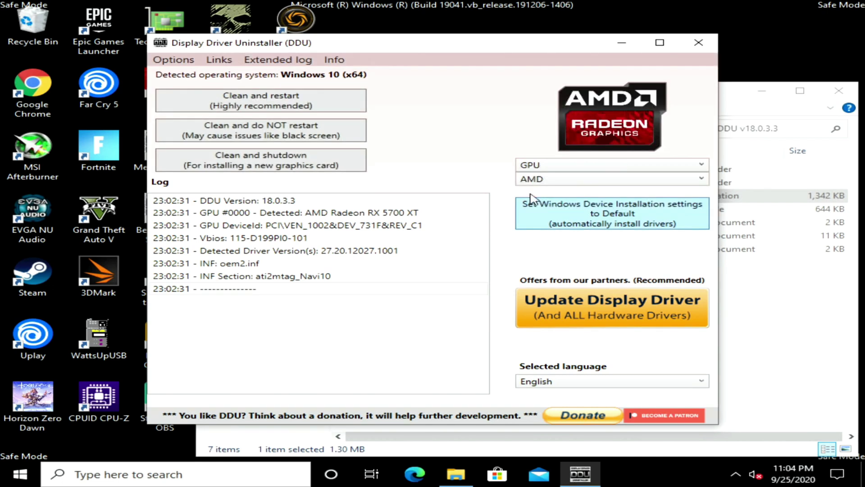
pyautogui.click(574, 183)
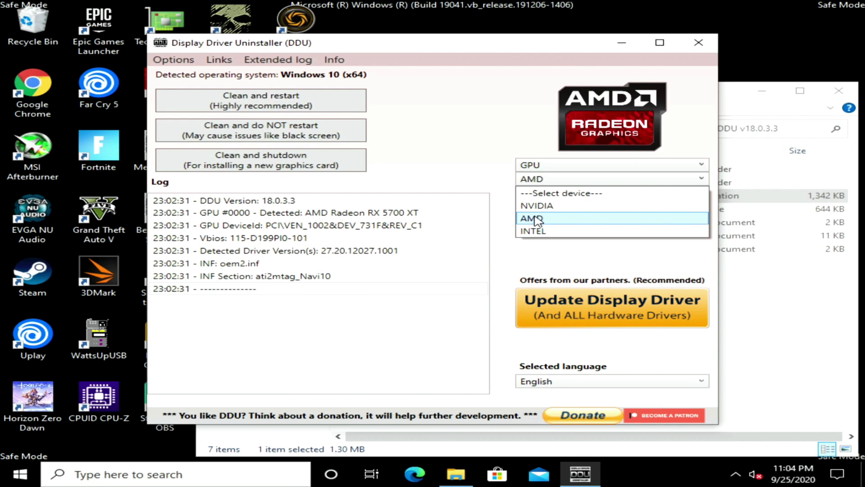
pyautogui.click(536, 220)
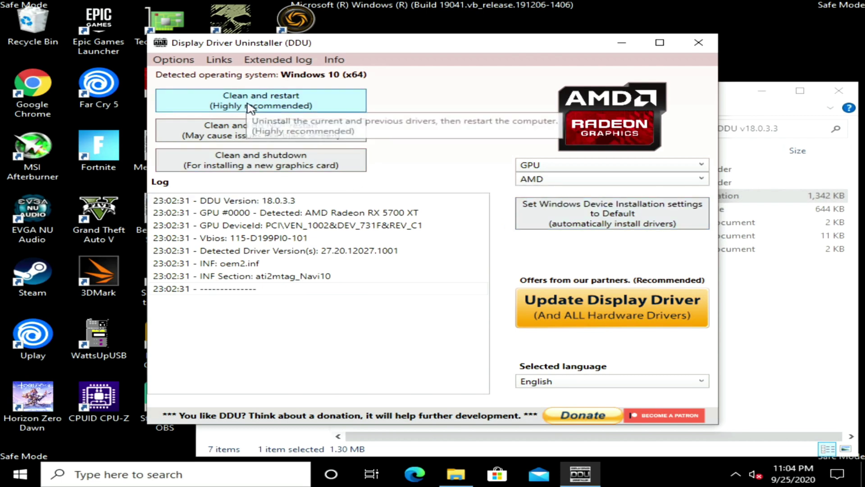
pyautogui.click(272, 140)
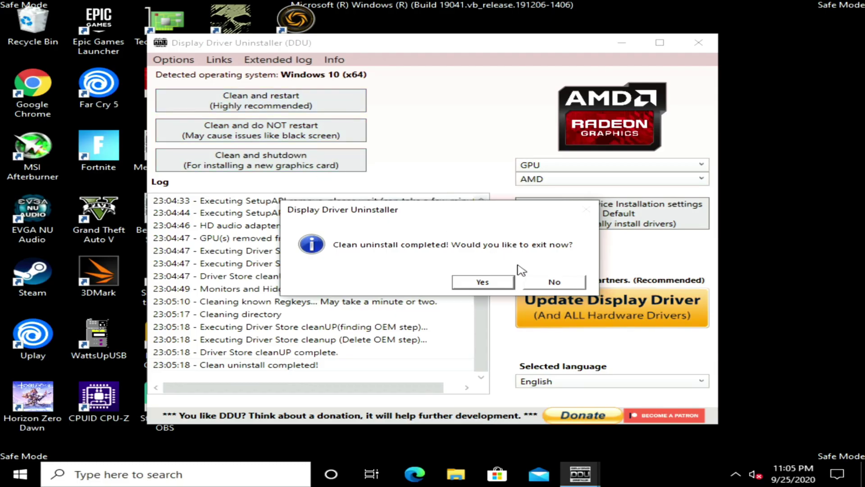
pyautogui.click(493, 283)
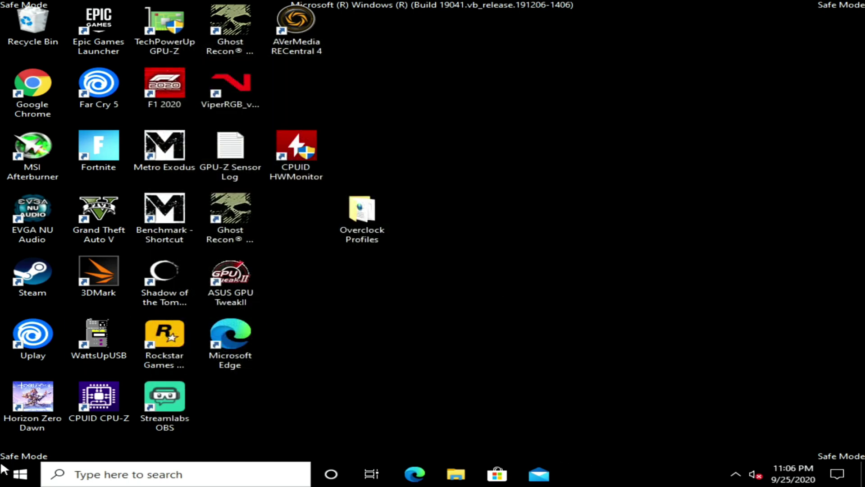
# Step: Bring up the Windows options for shutting down or signing out of the Safe Mode session
pyautogui.rightClick(5, 484)
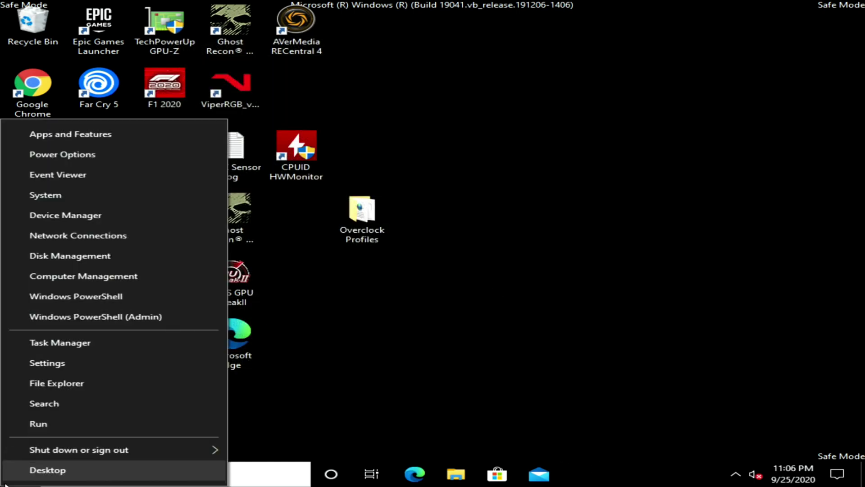
pyautogui.moveTo(44, 457)
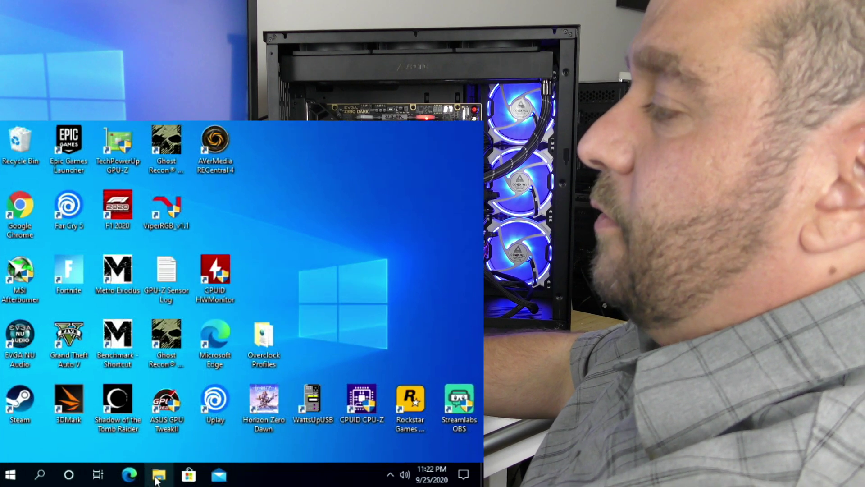
# Step: Launch the downloaded NVIDIA 456.38 desktop driver installer from the Downloads folder
pyautogui.click(162, 477)
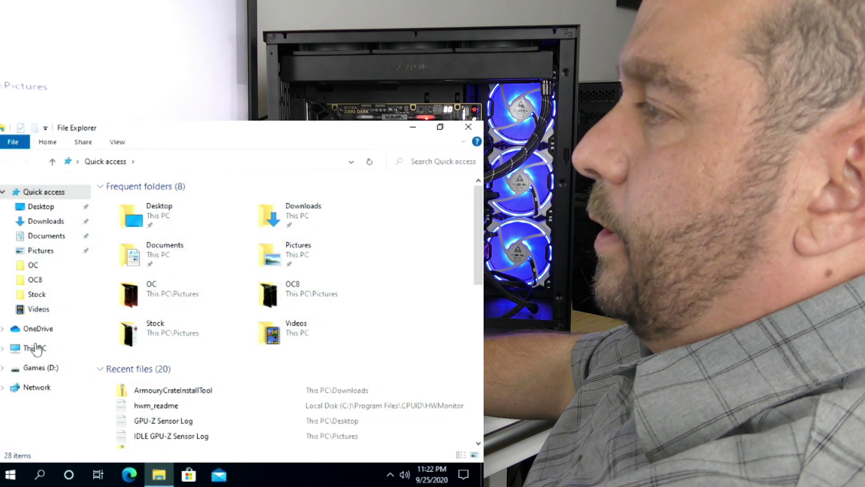
pyautogui.click(43, 222)
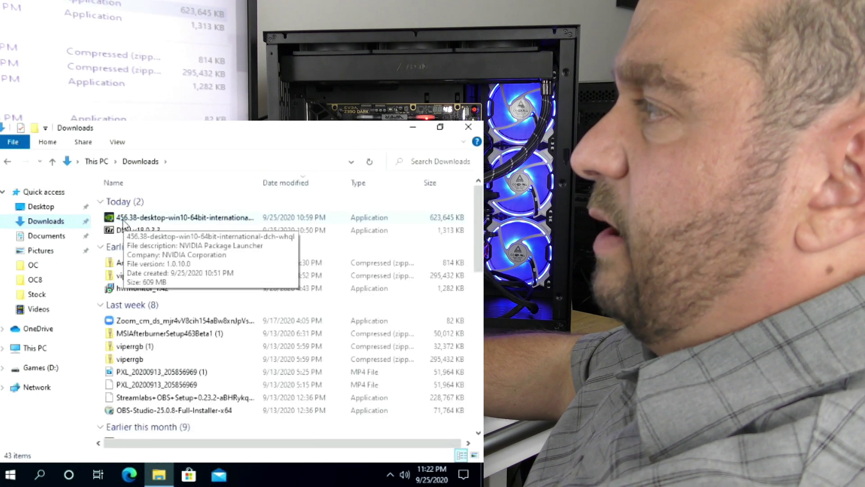
pyautogui.doubleClick(123, 220)
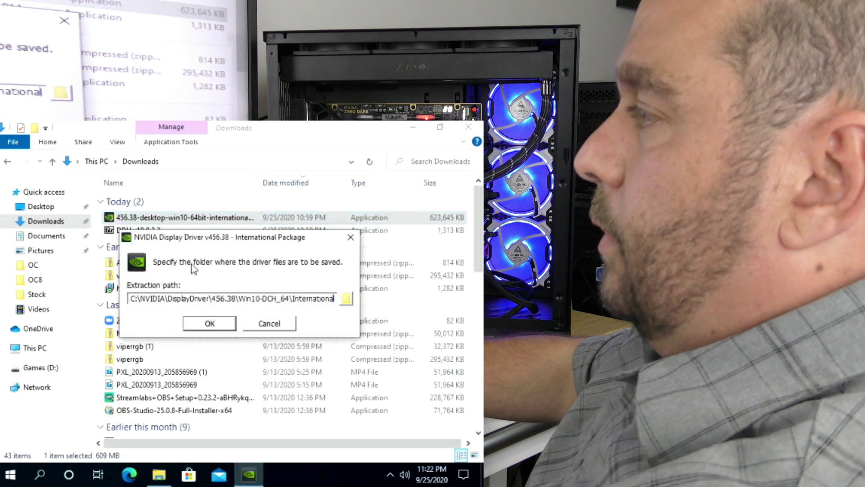
# Step: Extract the driver package to the default folder, accept the licence with GeForce Experience included, and run a custom clean installation of all components
pyautogui.click(210, 324)
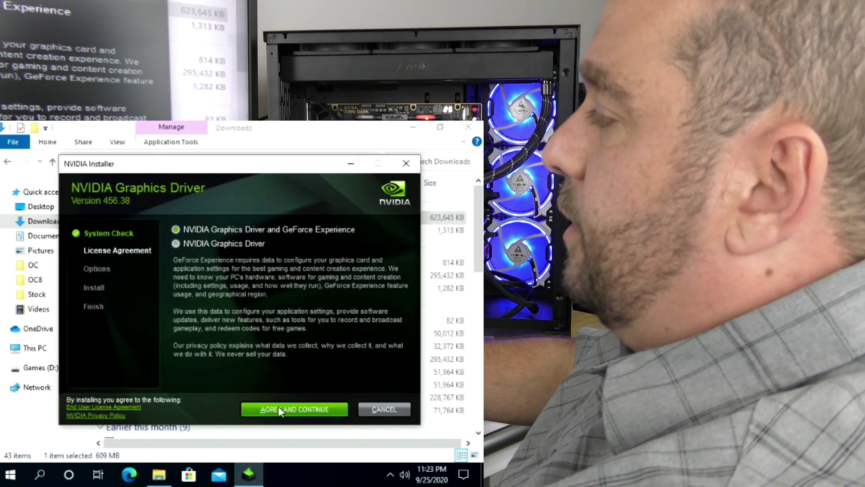
pyautogui.click(277, 408)
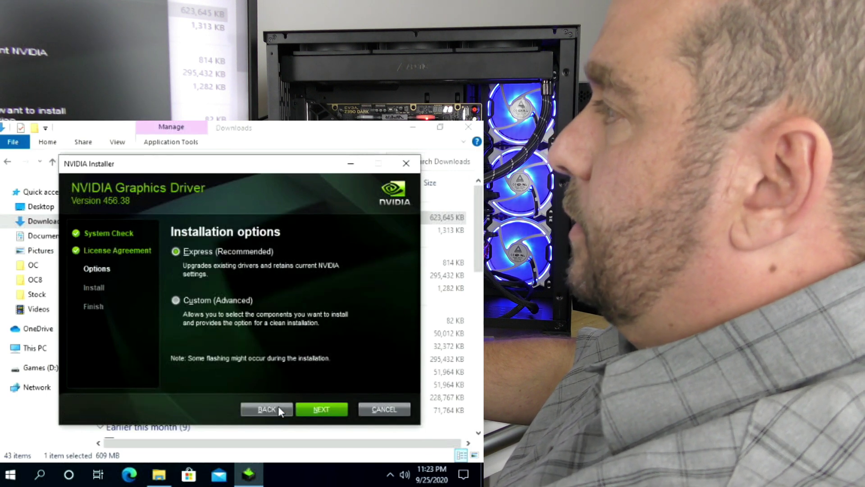
pyautogui.click(188, 301)
pyautogui.click(314, 410)
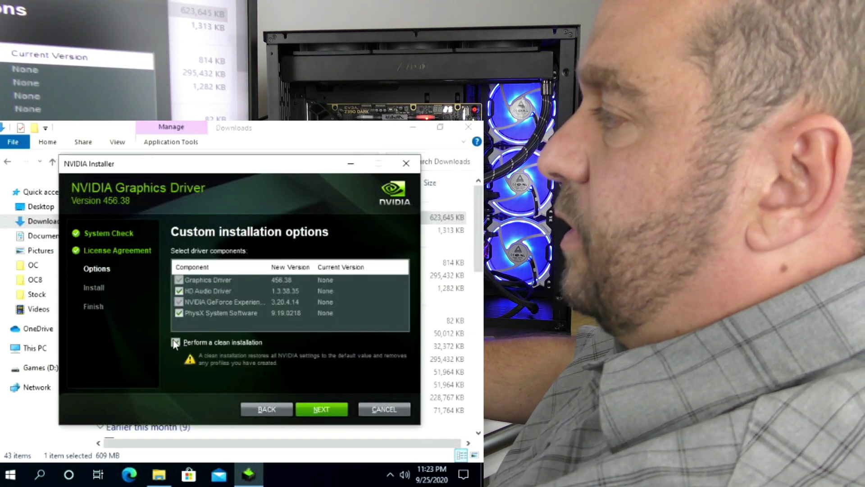
pyautogui.click(316, 410)
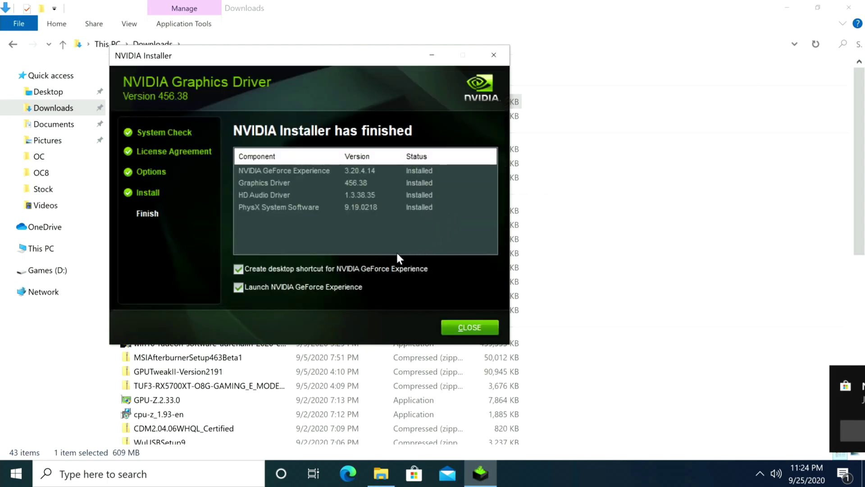
# Step: Decline the GeForce Experience desktop shortcut and launch, then close the finished installer and the Downloads window
pyautogui.click(341, 266)
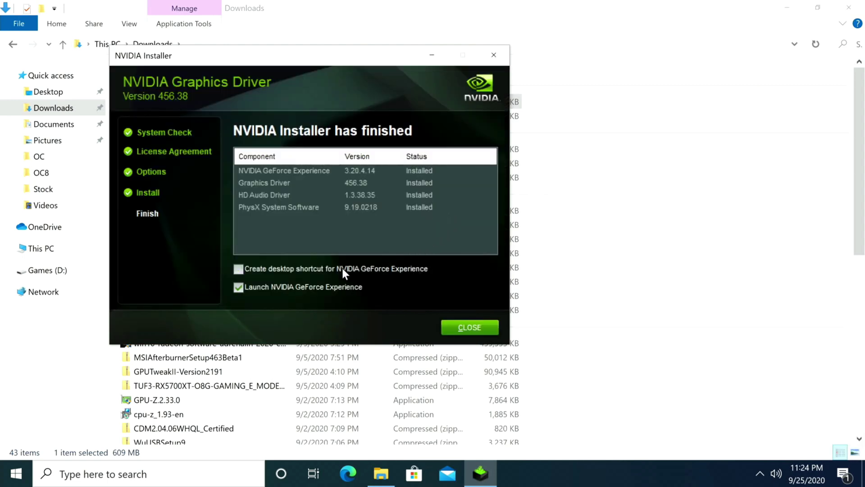
pyautogui.click(312, 286)
pyautogui.click(467, 327)
pyautogui.click(848, 8)
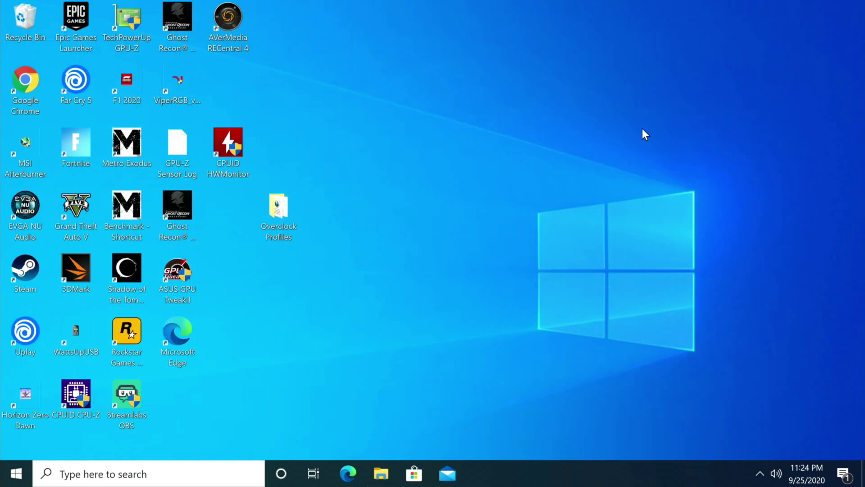
# Step: Try to open the already installed TechPowerUp GPU-Z from the desktop, and send its crash report
pyautogui.doubleClick(130, 36)
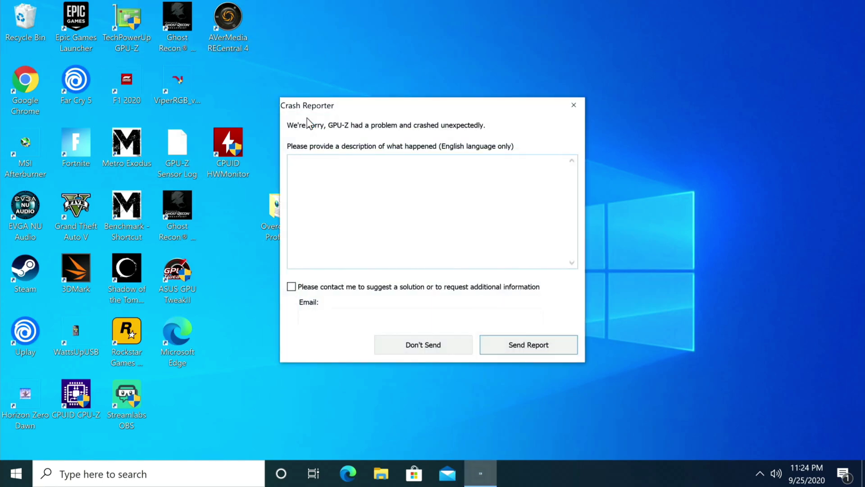
pyautogui.click(494, 346)
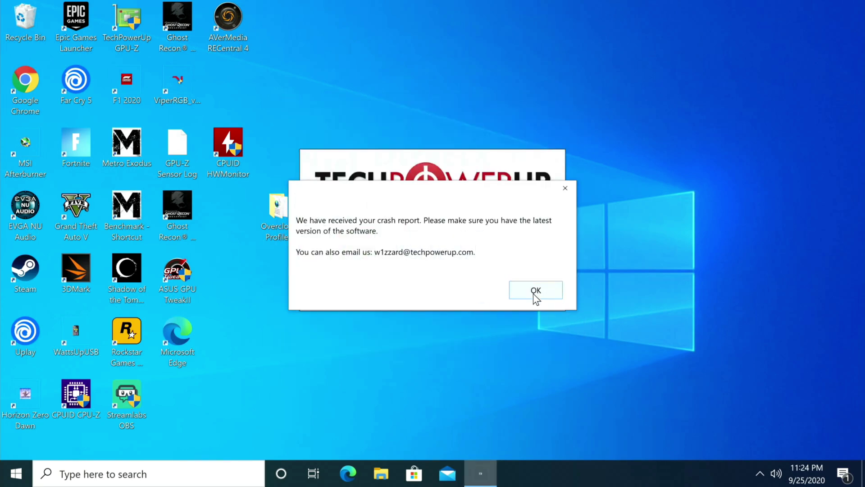
pyautogui.click(535, 294)
# Step: Open NVIDIA Control Panel from the desktop, accept its software license agreement, and maximize its window
pyautogui.rightClick(414, 179)
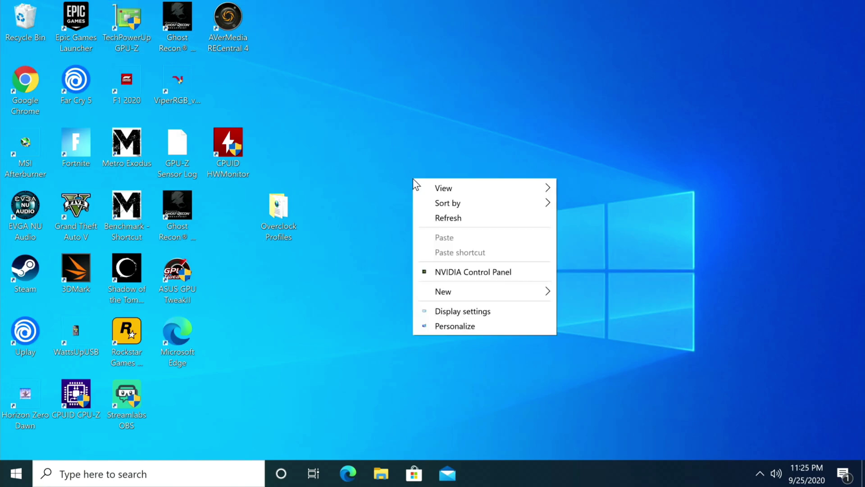
pyautogui.click(434, 272)
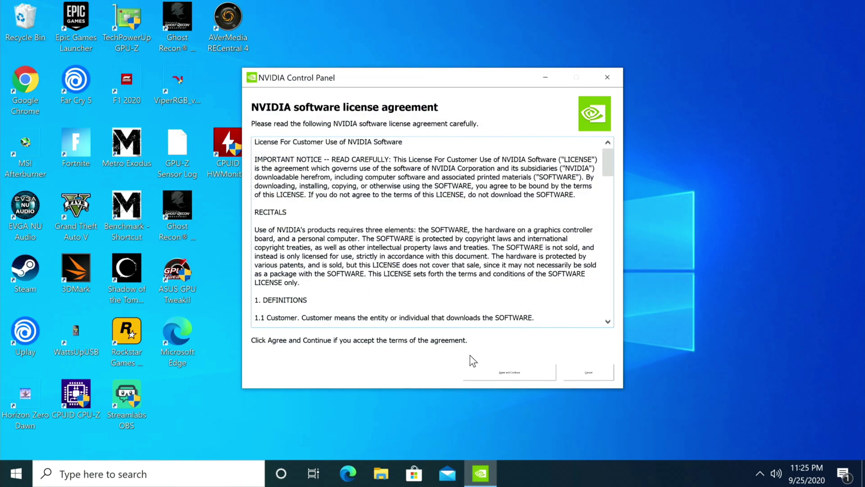
pyautogui.click(505, 373)
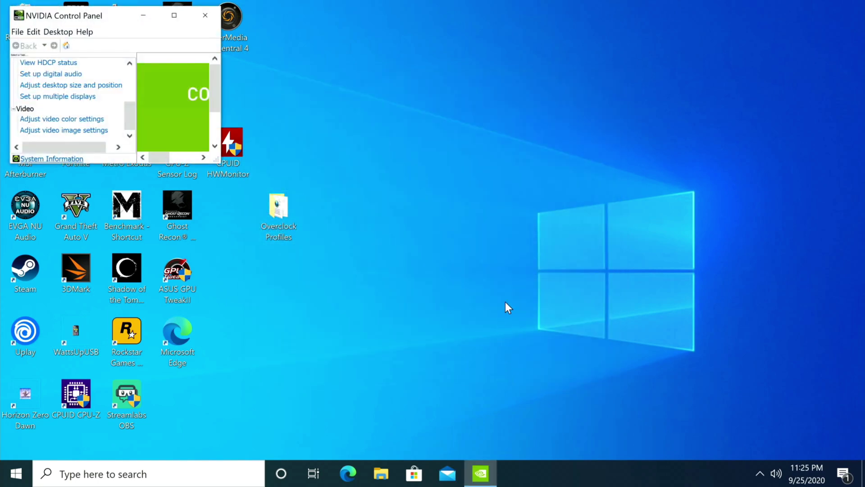
pyautogui.click(173, 16)
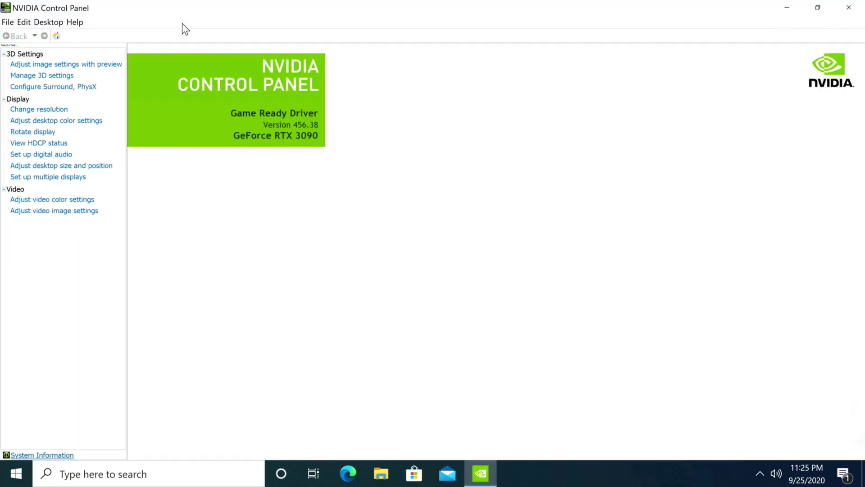
# Step: Review the image preview, Manage 3D Settings and Configure Surround, PhysX pages, and close NVIDIA Control Panel
pyautogui.click(48, 66)
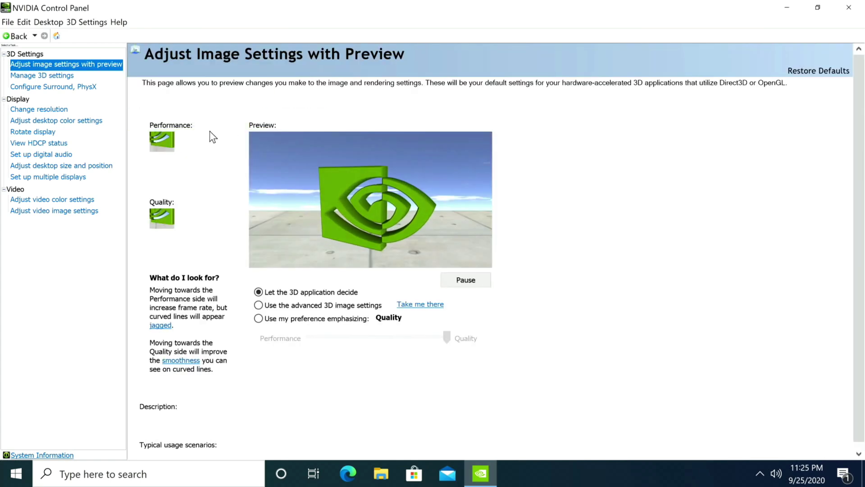
pyautogui.click(30, 77)
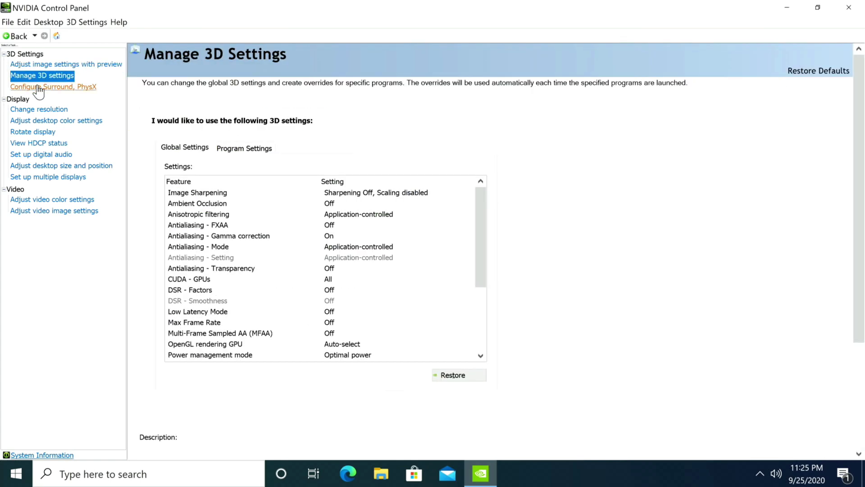
pyautogui.click(38, 88)
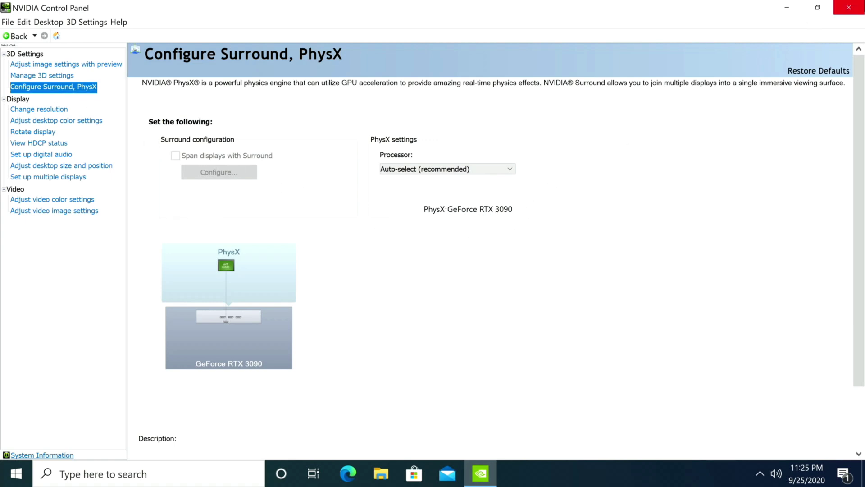
pyautogui.click(849, 7)
# Step: Switch to Microsoft Edge, search the web for "gpuz", and open the TechPowerUp GPU-Z page
pyautogui.click(351, 474)
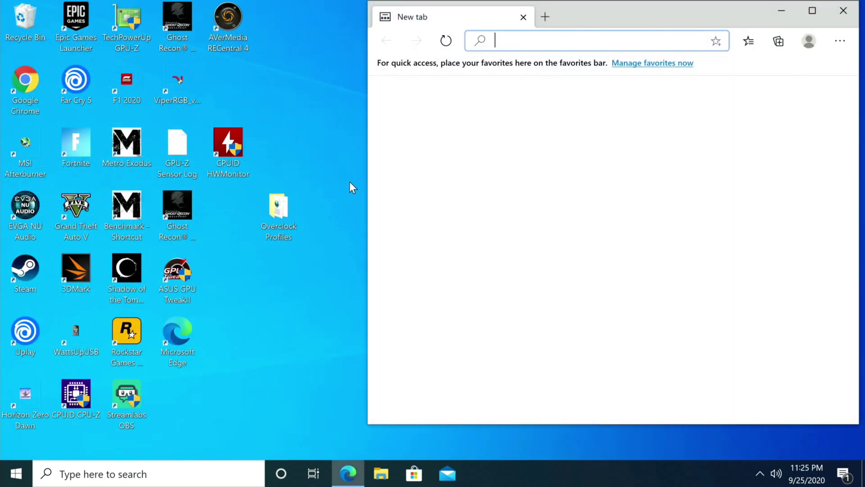
pyautogui.write('gpuz')
pyautogui.press('Return')
pyautogui.click(472, 115)
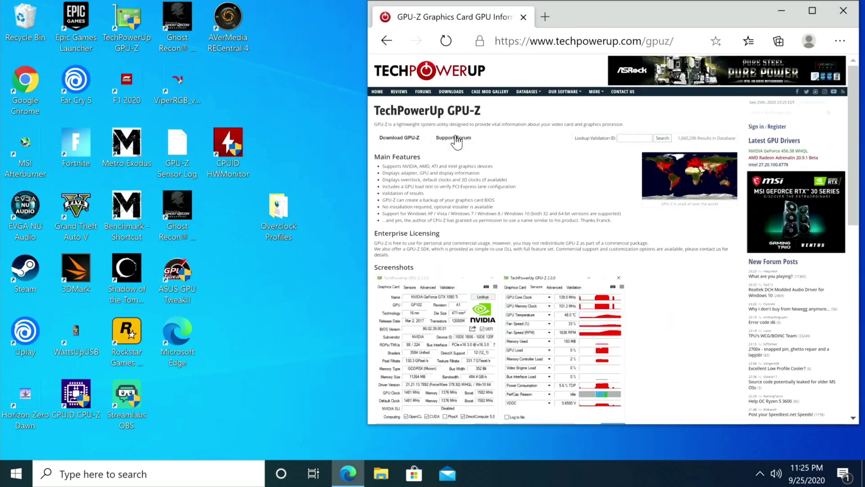
# Step: Download TechPowerUp GPU-Z 2.34.0 from the TechPowerUp US-2 server and run the downloaded file
pyautogui.click(452, 137)
pyautogui.click(434, 195)
pyautogui.click(423, 266)
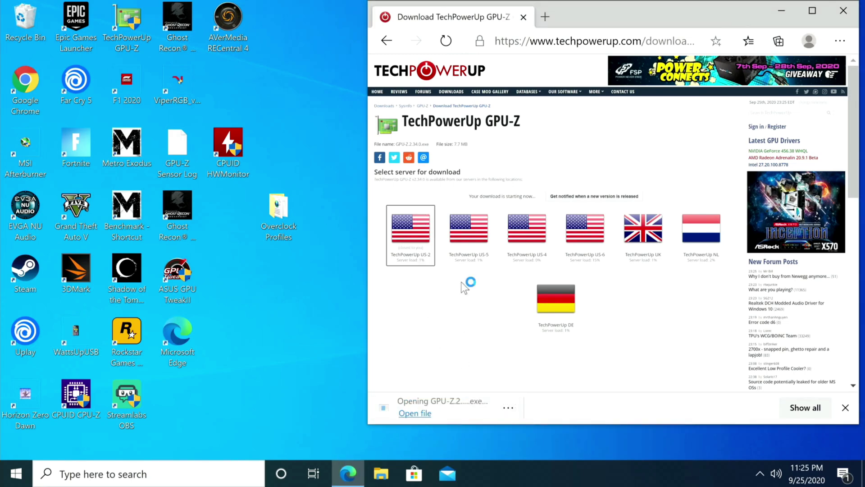
pyautogui.click(380, 197)
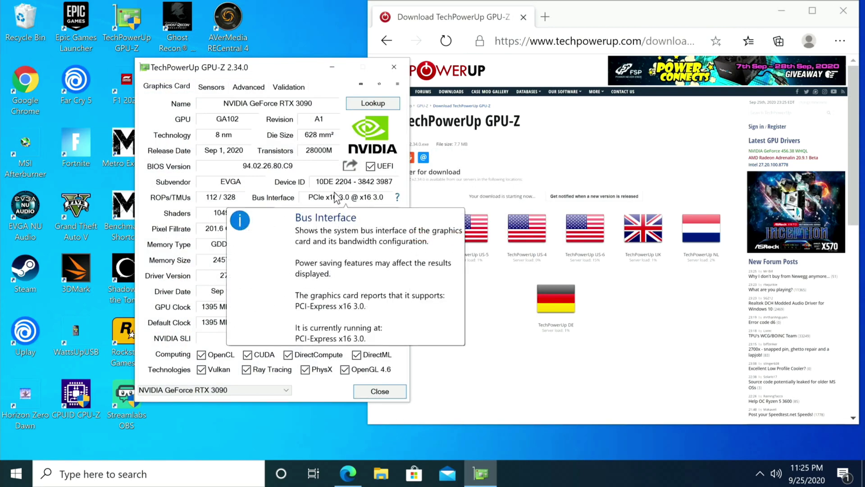
# Step: Move the GPU-Z window clear of the desktop icons and examine the graphics card's name, driver version and the list of detected GPUs
pyautogui.moveTo(287, 69); pyautogui.dragTo(419, 78)
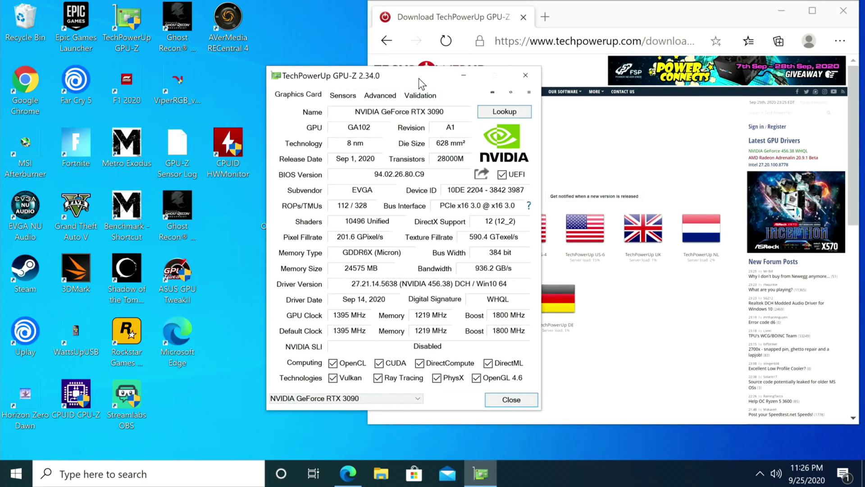
pyautogui.moveTo(406, 117)
pyautogui.moveTo(357, 280)
pyautogui.click(335, 400)
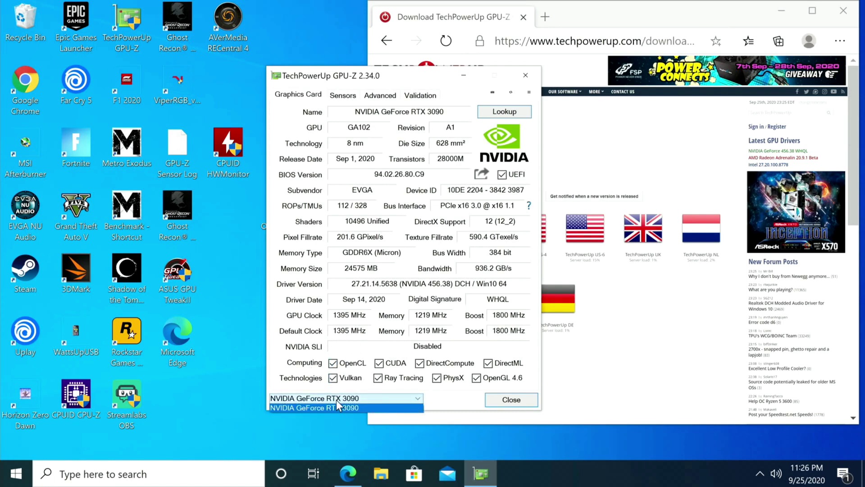